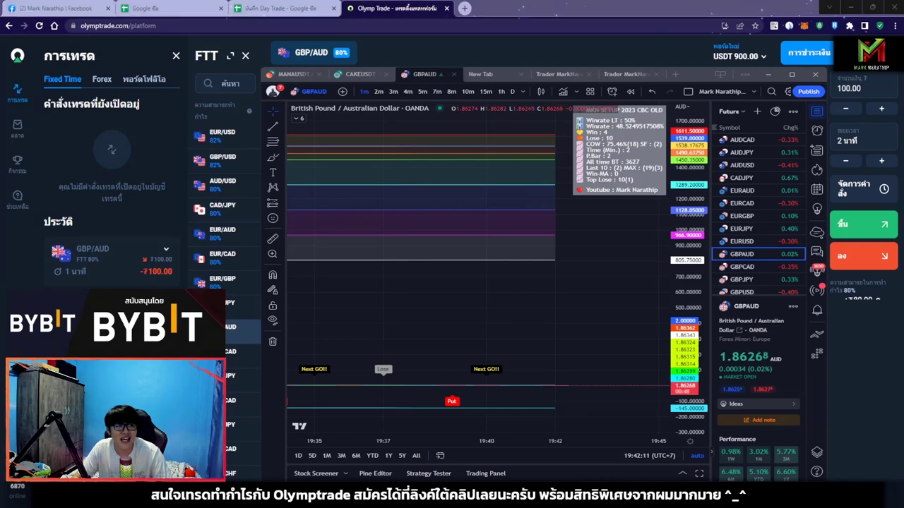
# In the Day Trade spreadsheet, log trade 1 as 100 with a -100% result and enter 250 as trade 2's amount
pyautogui.press('super+Down')
pyautogui.click(281, 8)
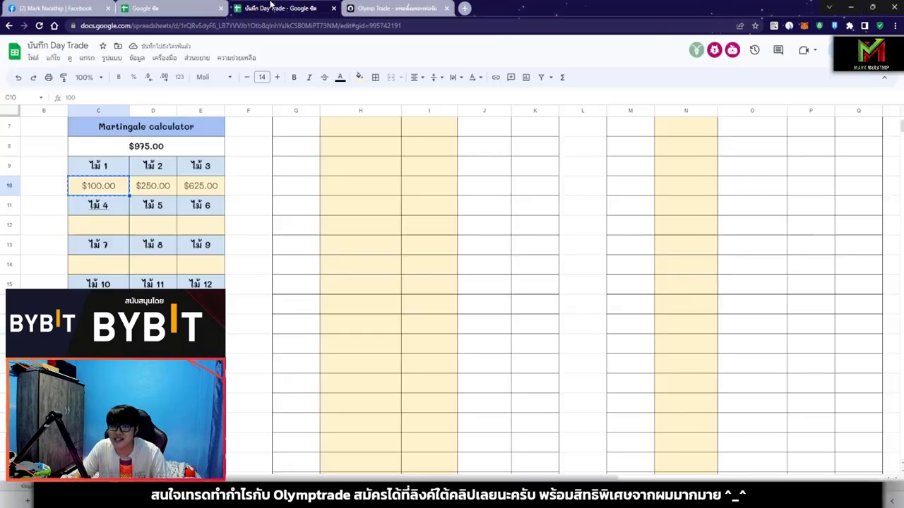
pyautogui.click(339, 189)
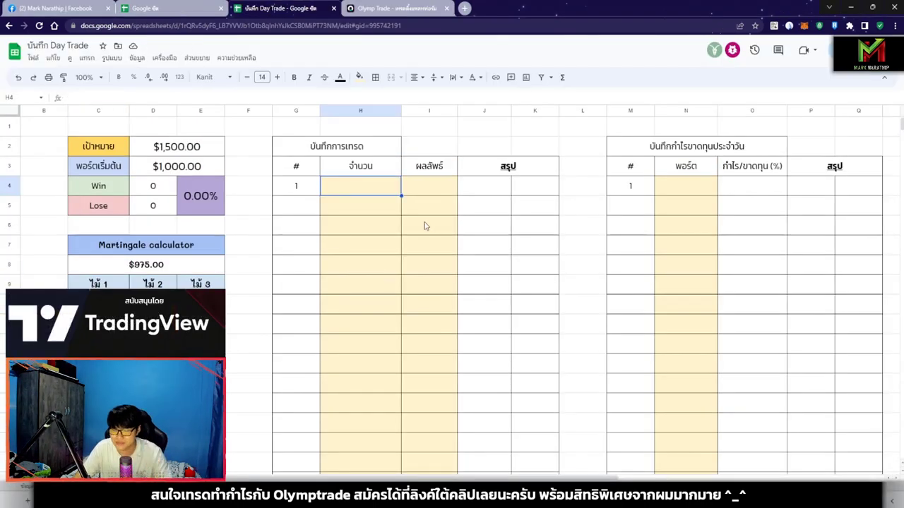
pyautogui.write('100')
pyautogui.click(426, 250)
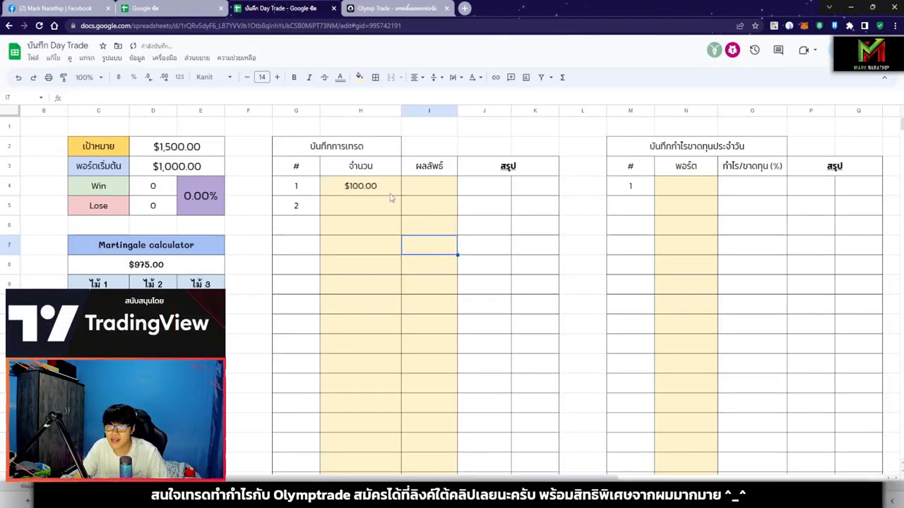
pyautogui.click(423, 192)
pyautogui.write('-100')
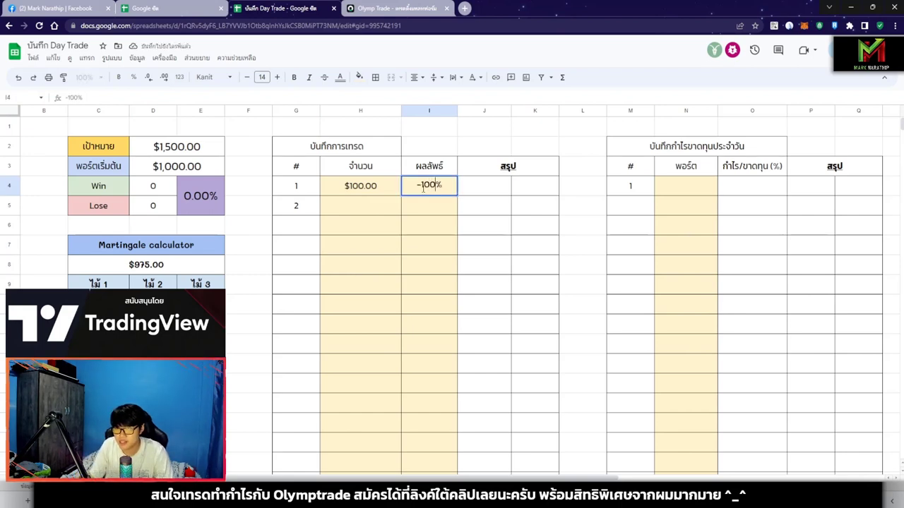
pyautogui.press('Return')
pyautogui.click(375, 199)
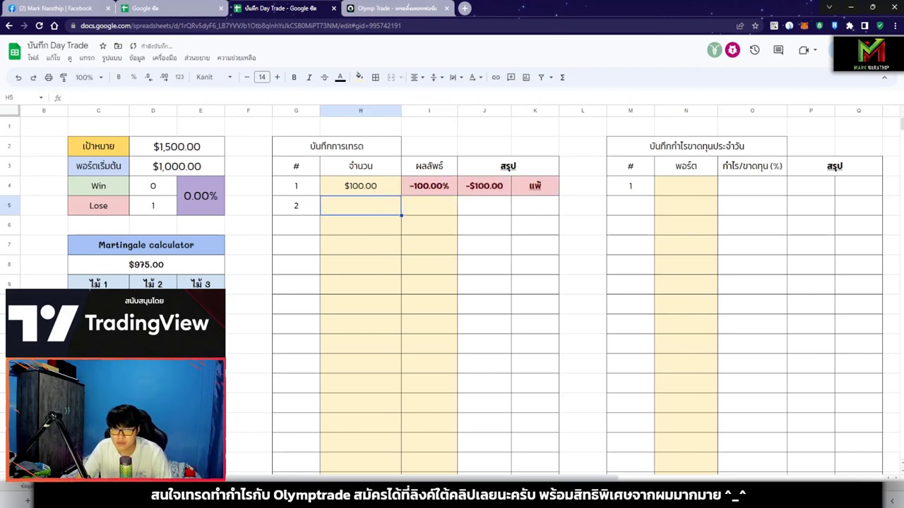
pyautogui.write('250')
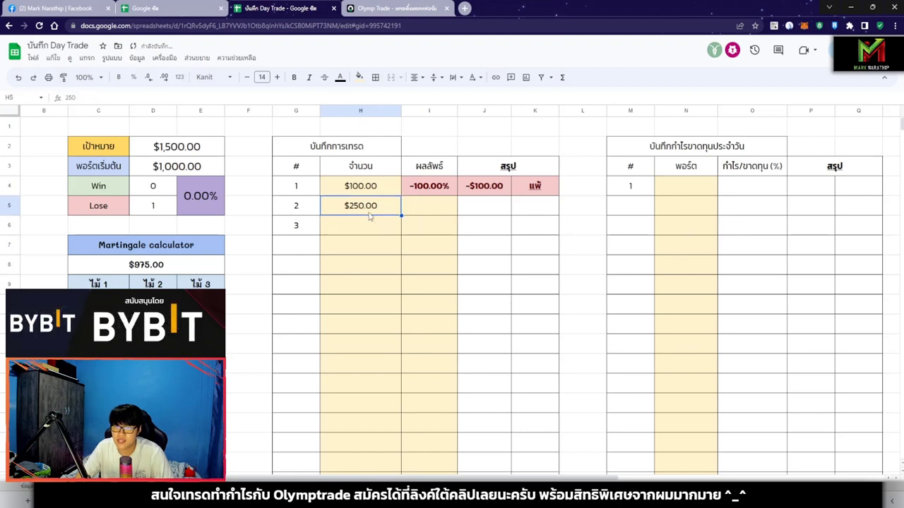
# Try an 80% result for trade 2, check the running total, and clear the result again
pyautogui.click(423, 206)
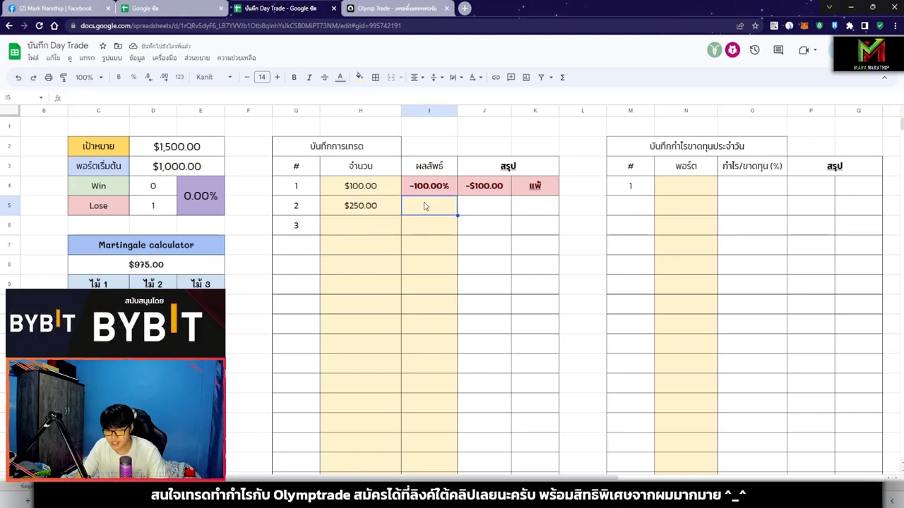
pyautogui.write('80')
pyautogui.press('Return')
pyautogui.click(352, 194)
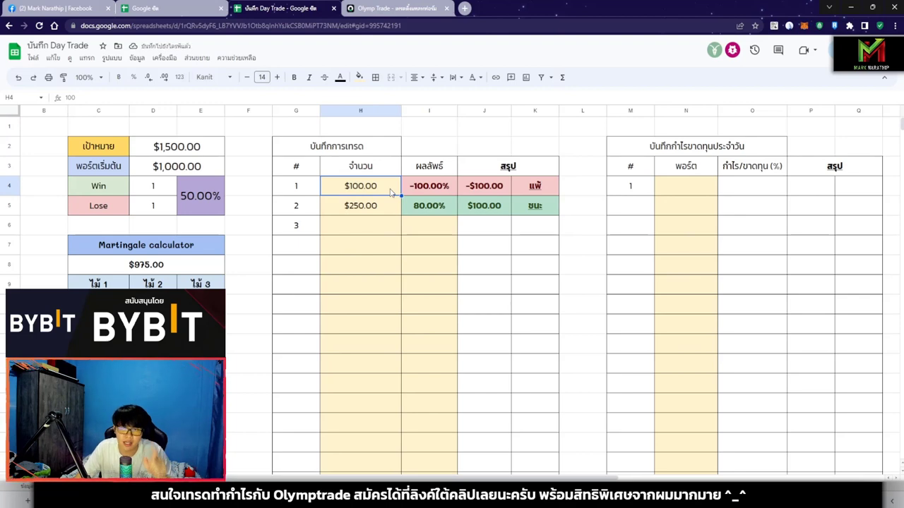
pyautogui.click(472, 211)
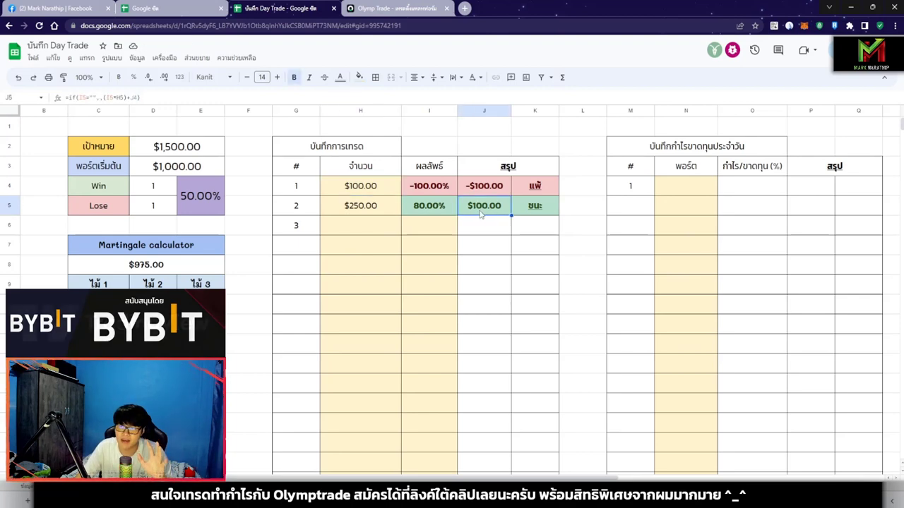
pyautogui.click(432, 210)
pyautogui.press('Delete')
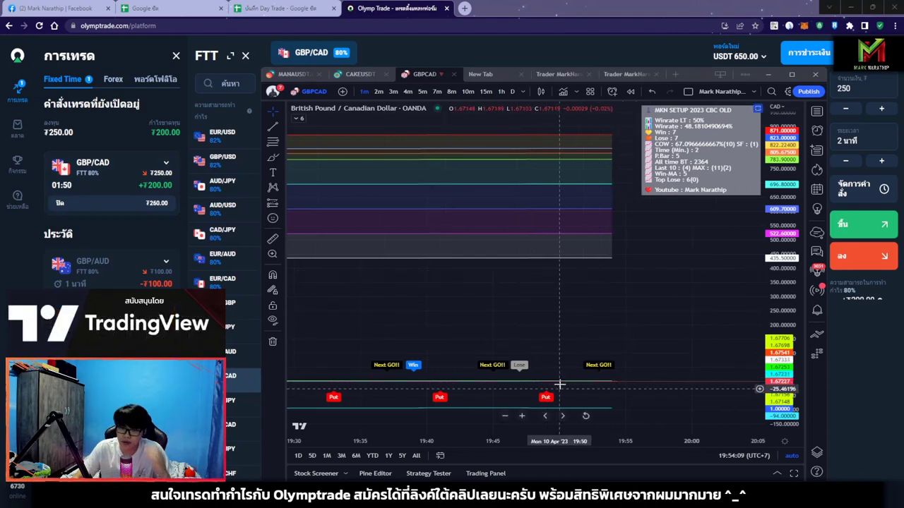
# Examine the recent Put, Win and Lose signals on the GBPCAD one-minute chart while the trade is running
pyautogui.moveTo(557, 384); pyautogui.dragTo(515, 371)
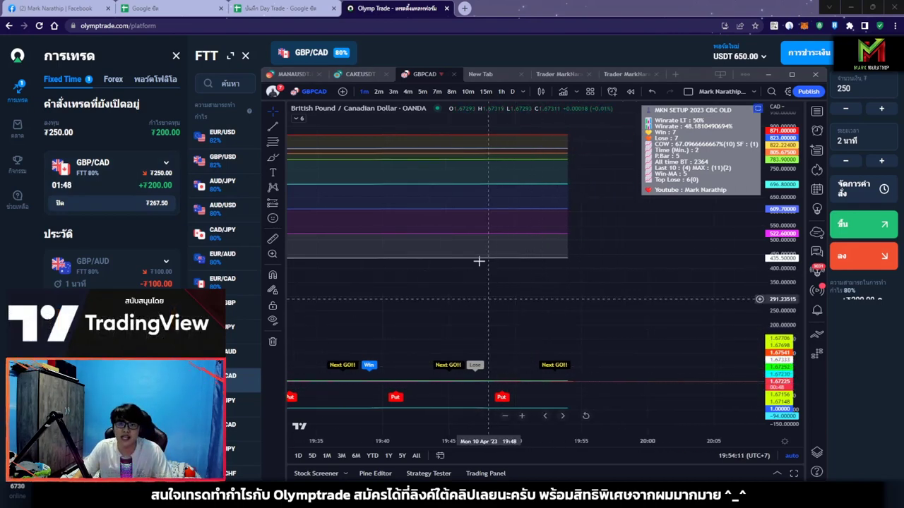
pyautogui.click(314, 91)
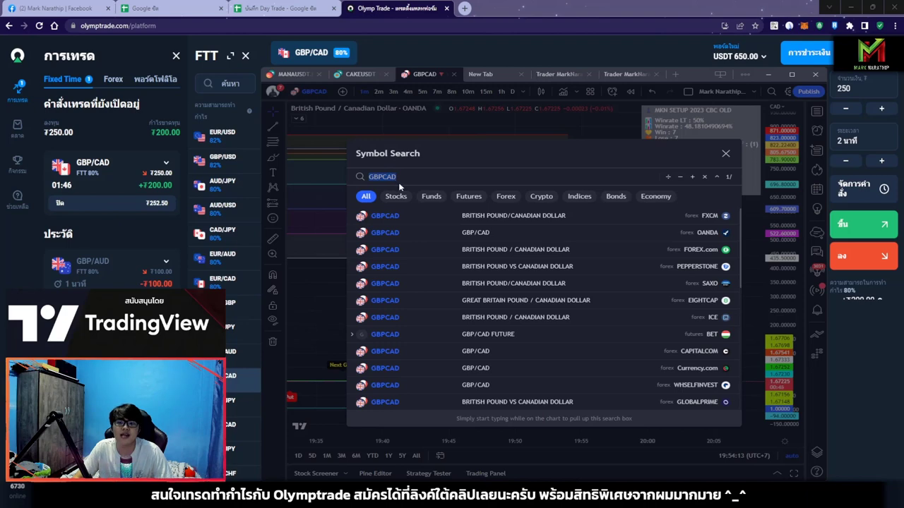
pyautogui.press('Escape')
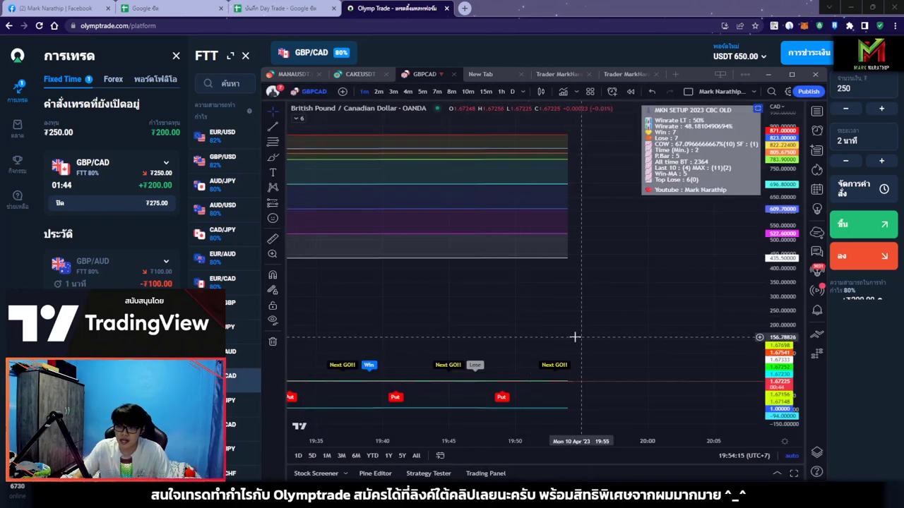
pyautogui.moveTo(485, 365); pyautogui.dragTo(468, 365)
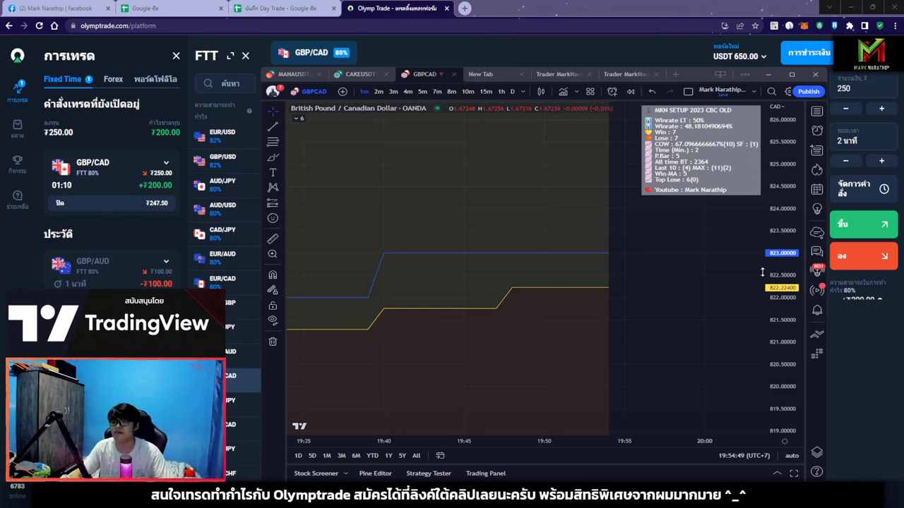
pyautogui.doubleClick(777, 241)
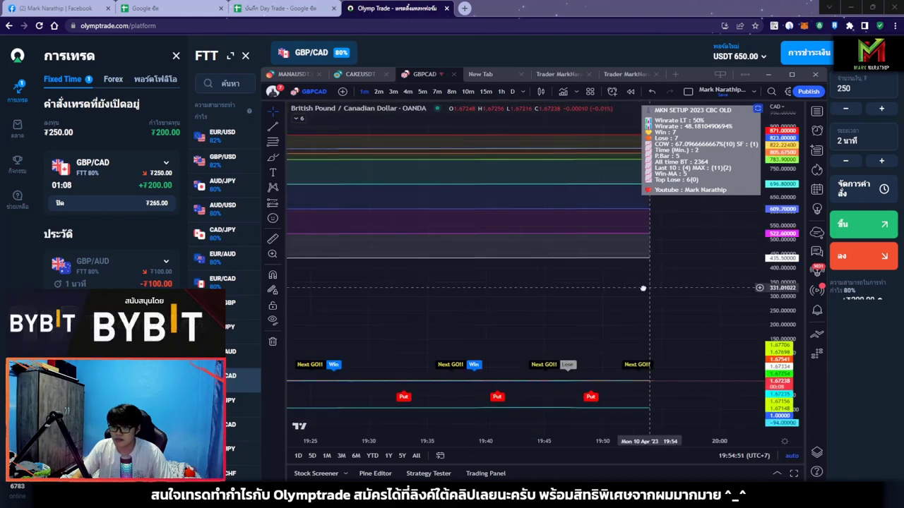
pyautogui.scroll(-2, 551, 387)
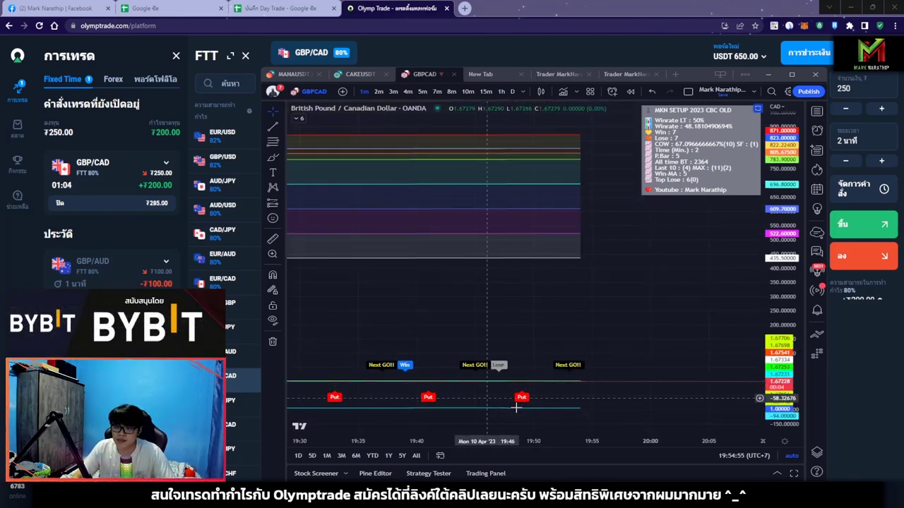
pyautogui.hscroll(2, 583, 321)
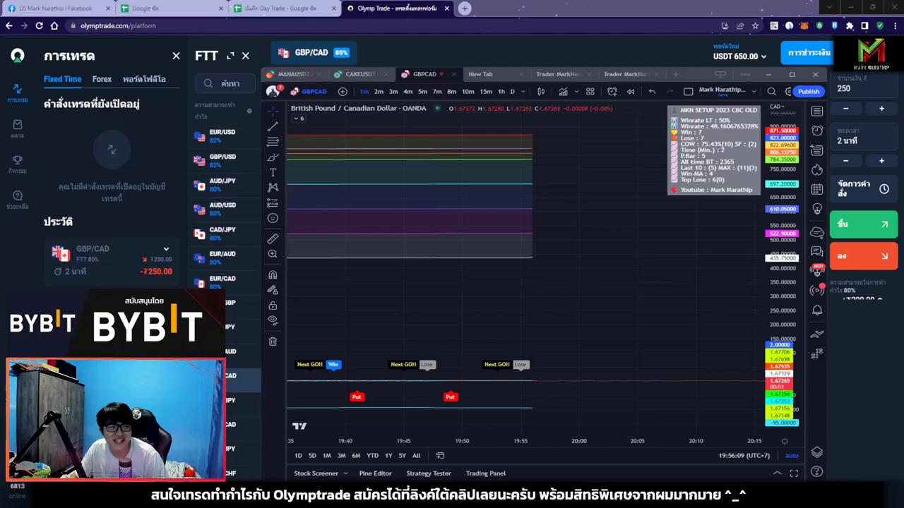
# Back in the Day Trade spreadsheet, copy trade 1's -100% result to trade 2 and check the running total
pyautogui.hotkey('alt', 'Tab')
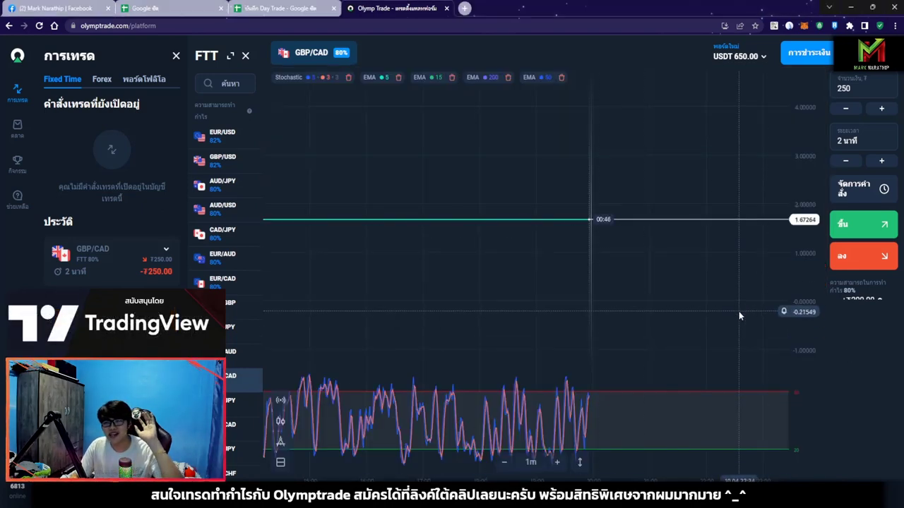
pyautogui.click(294, 9)
pyautogui.click(429, 192)
pyautogui.hotkey('ctrl', 'c')
pyautogui.click(431, 210)
pyautogui.hotkey('ctrl', 'v')
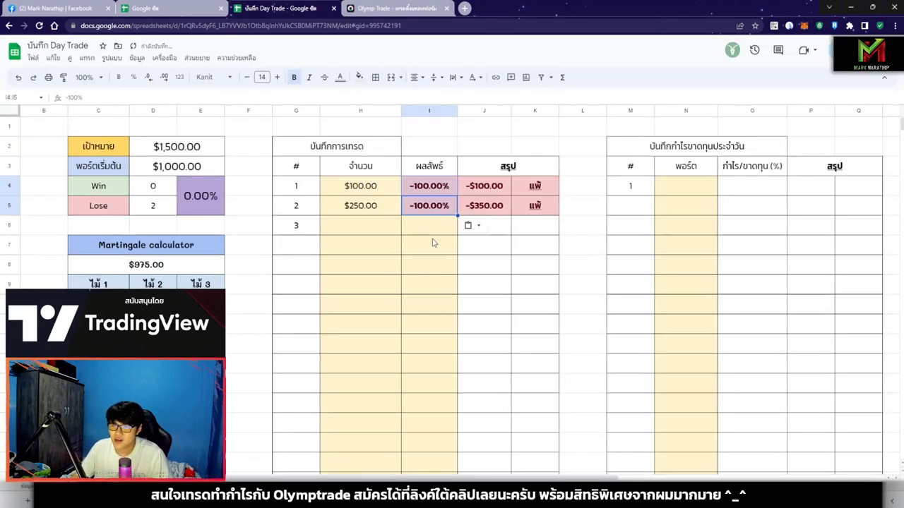
pyautogui.click(480, 212)
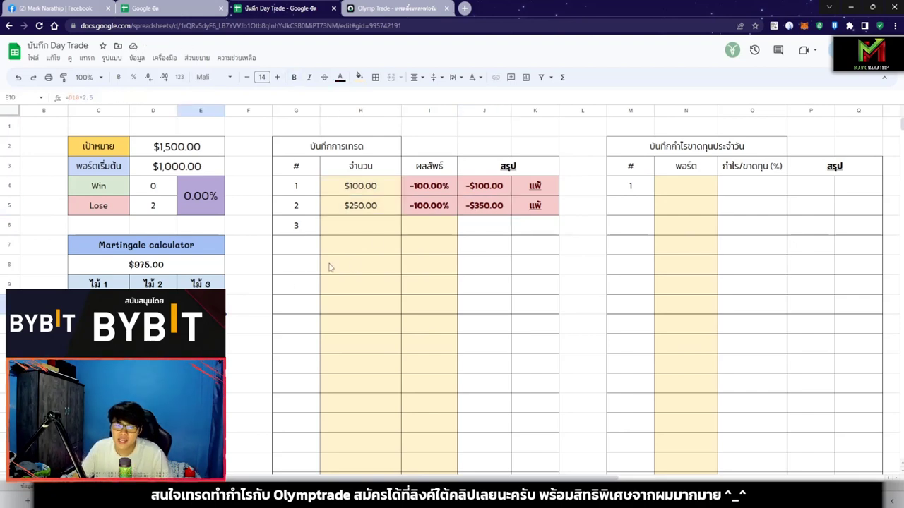
# Enter 625 as the amount of trade 3 in the trade log
pyautogui.doubleClick(374, 233)
pyautogui.write('625')
pyautogui.press('Return')
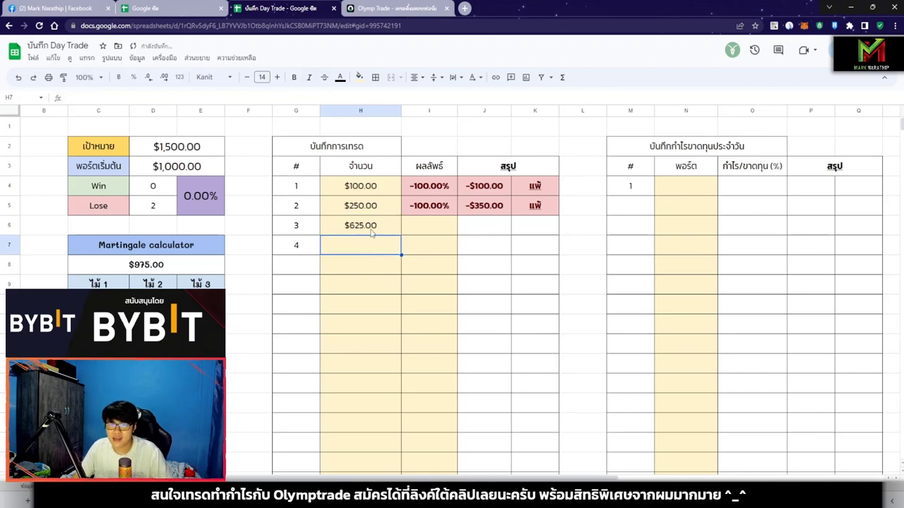
pyautogui.click(373, 233)
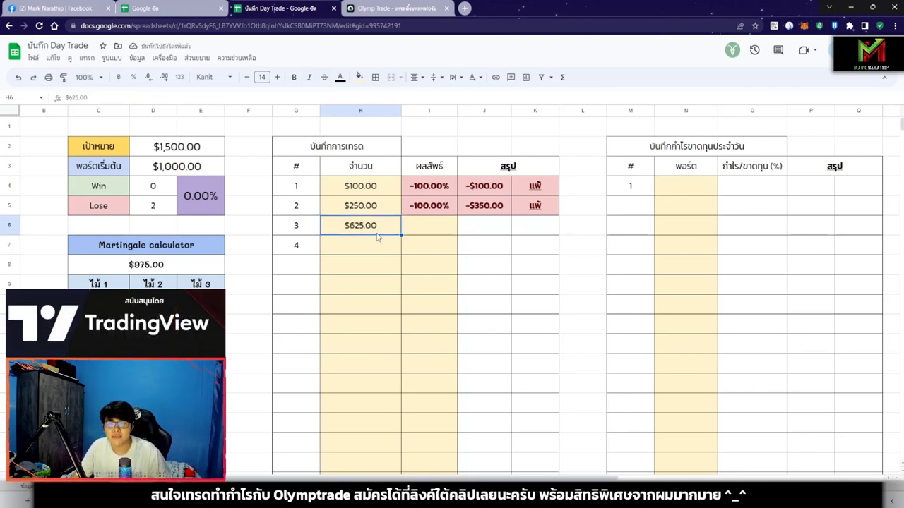
# Review the first two trade amounts, try an 80% result for trade 3, and clear it again
pyautogui.moveTo(380, 188); pyautogui.dragTo(382, 206)
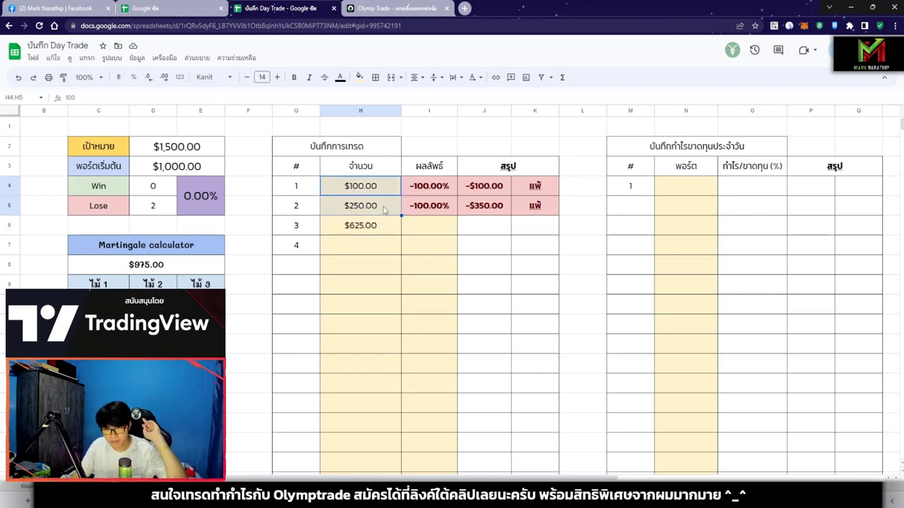
pyautogui.click(437, 230)
pyautogui.write('80')
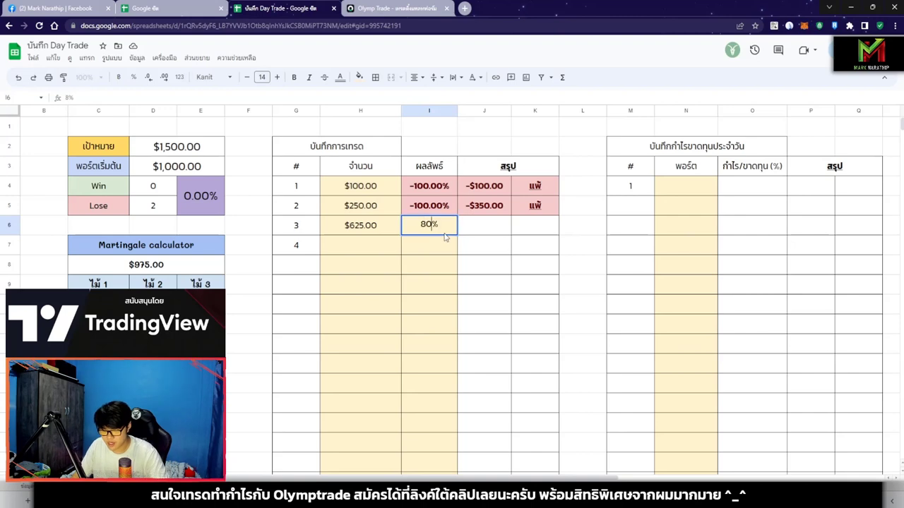
pyautogui.press('Tab')
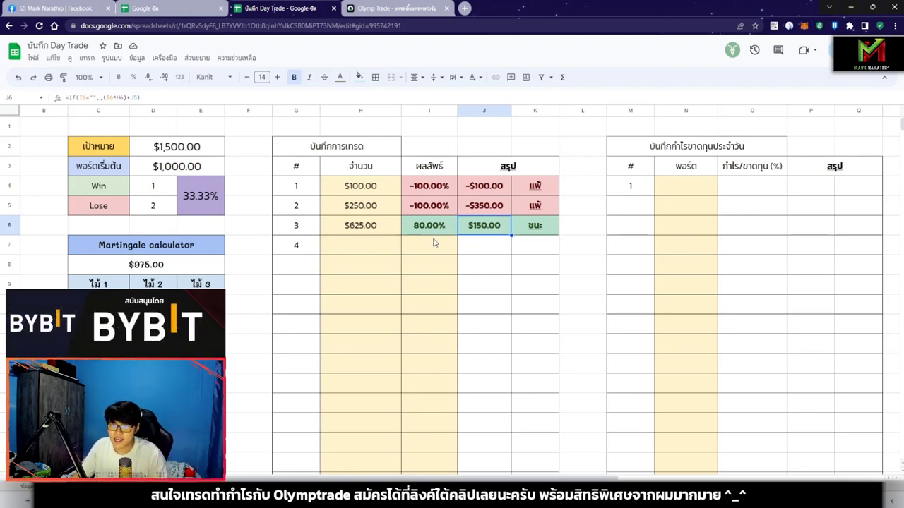
pyautogui.press('Left')
pyautogui.press('Delete')
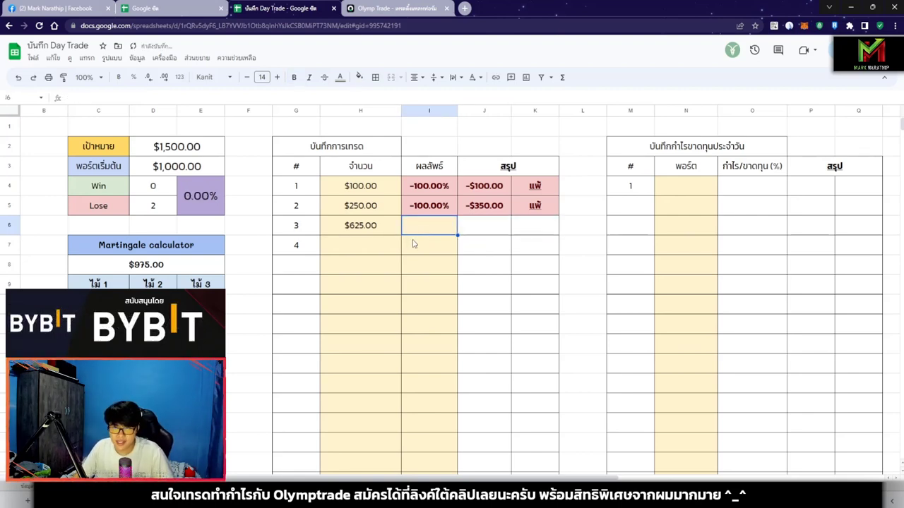
pyautogui.click(387, 233)
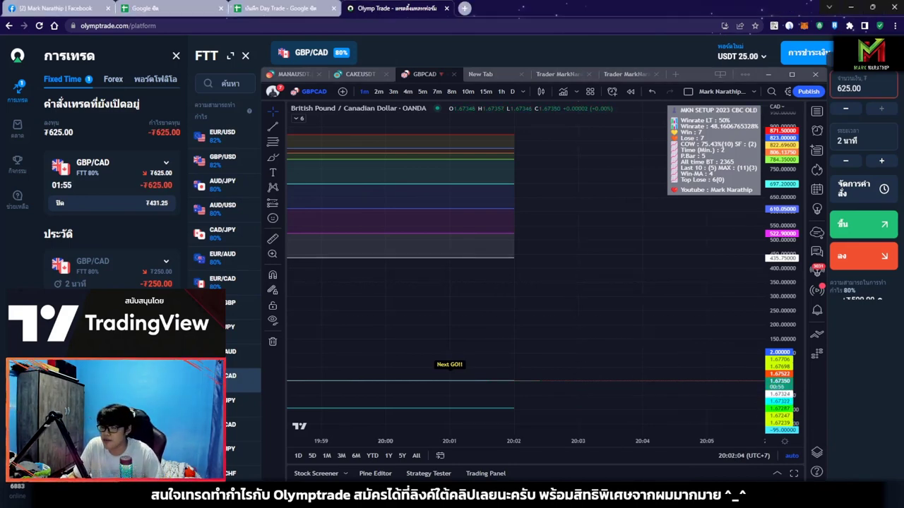
# Switch to Olymp Trade and set the trade amount to 25
pyautogui.tripleClick(858, 88)
pyautogui.write('25')
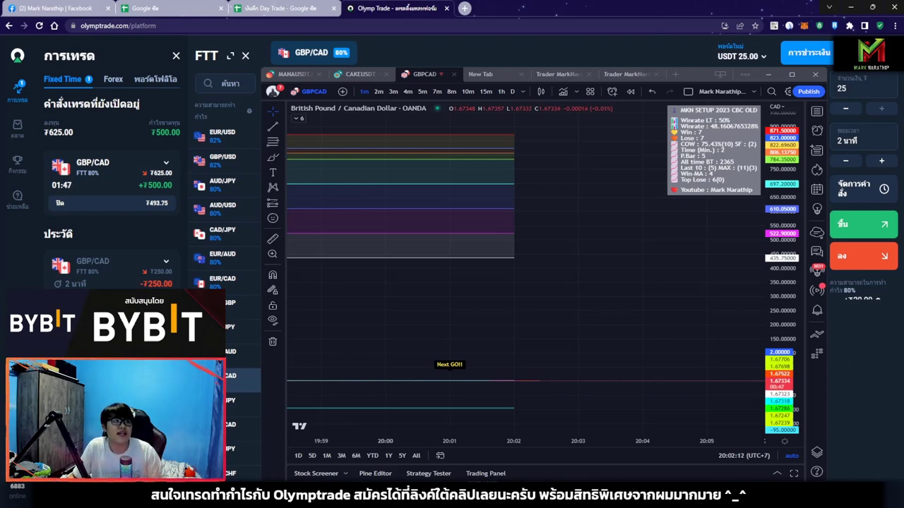
# Inspect the GBPCAD chart's latest signals and indicator lines at different price scales during the open 625 trade
pyautogui.scroll(-3, 504, 264)
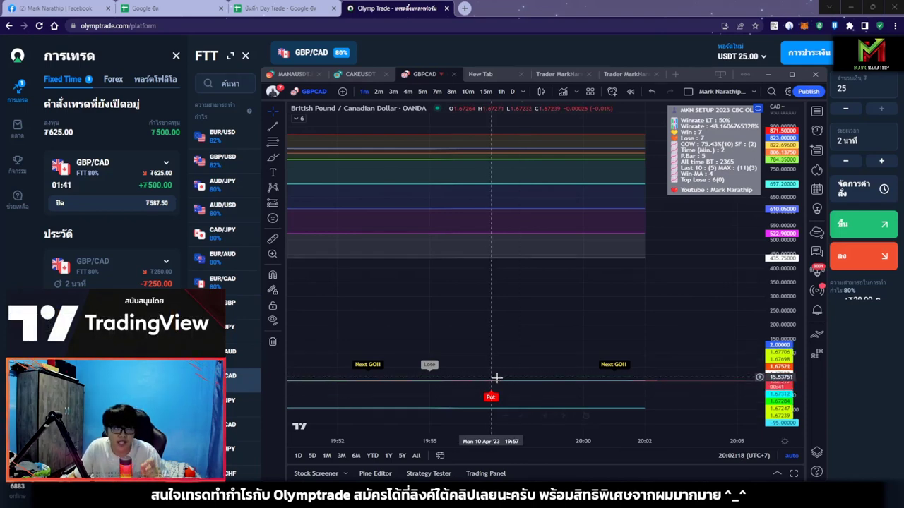
pyautogui.moveTo(509, 375); pyautogui.dragTo(477, 317)
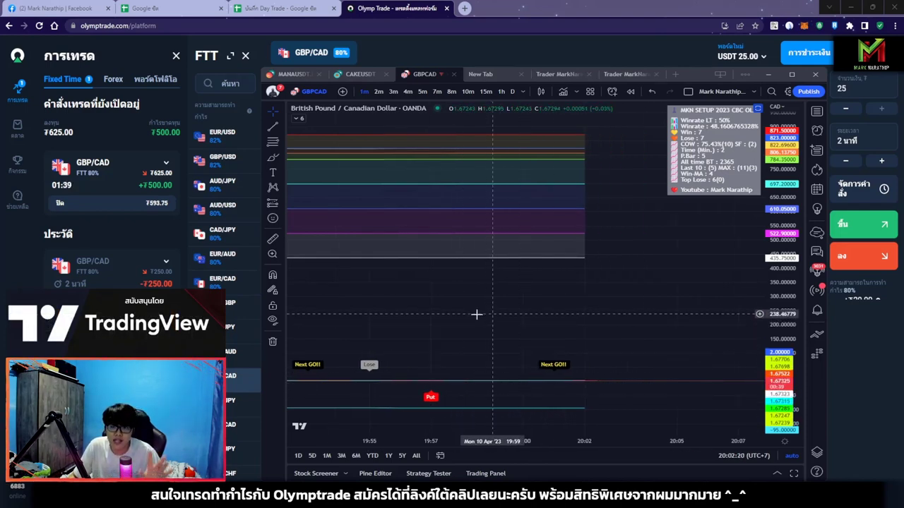
pyautogui.scroll(-3, 631, 306)
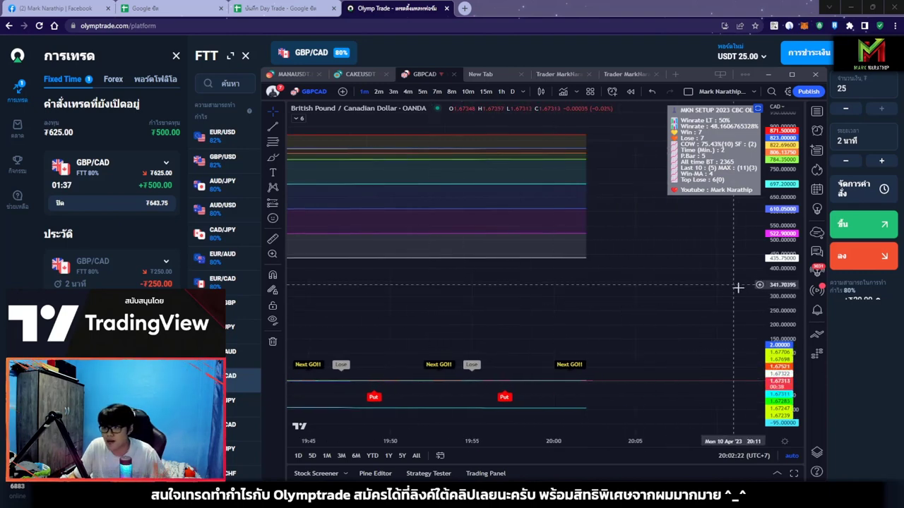
pyautogui.doubleClick(776, 329)
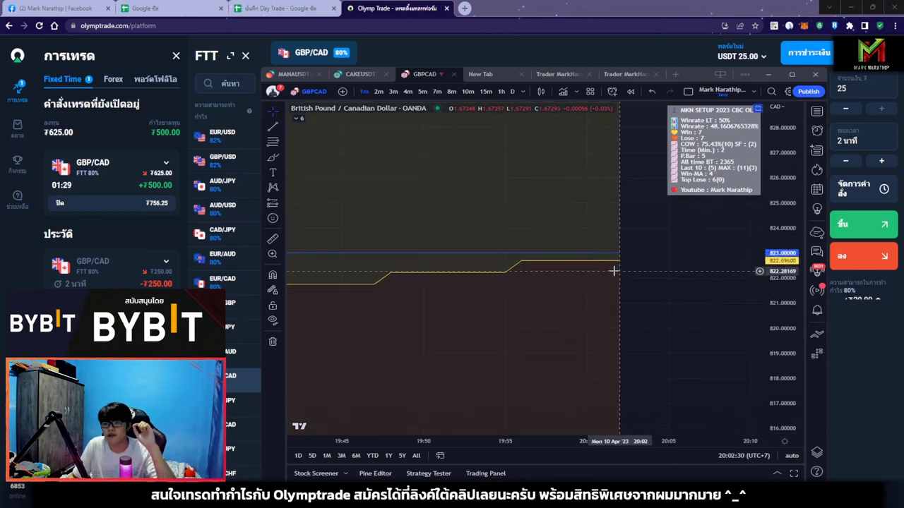
pyautogui.doubleClick(775, 261)
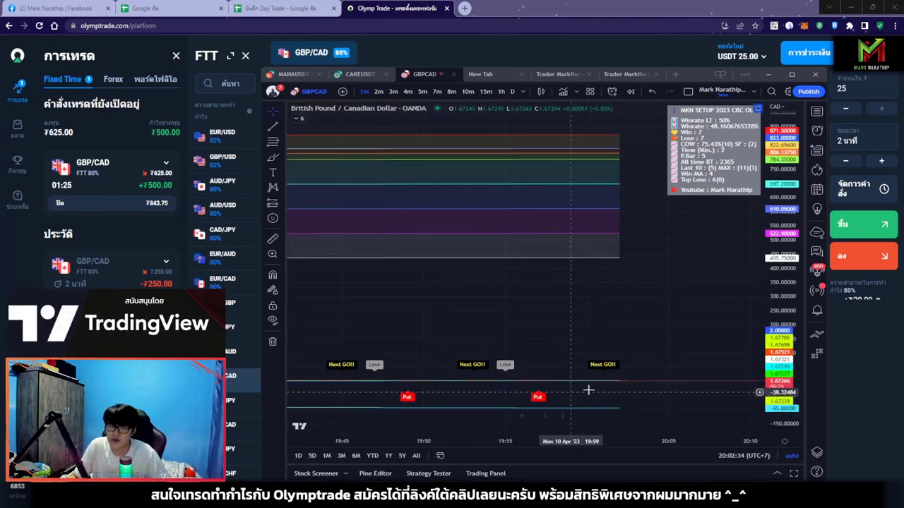
pyautogui.hscroll(1, 657, 346)
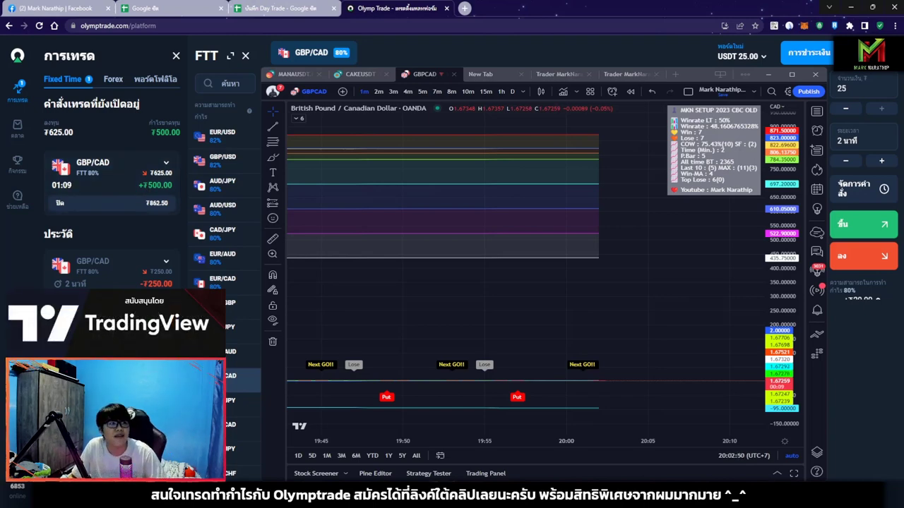
pyautogui.scroll(2, 636, 299)
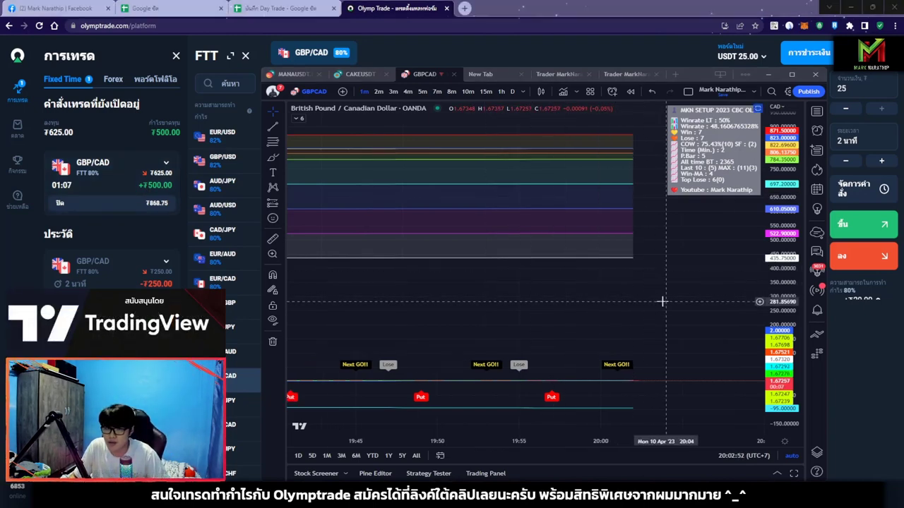
# Switch to the trade log spreadsheet and enter 80% as the result of trade 3
pyautogui.moveTo(655, 298); pyautogui.dragTo(609, 290)
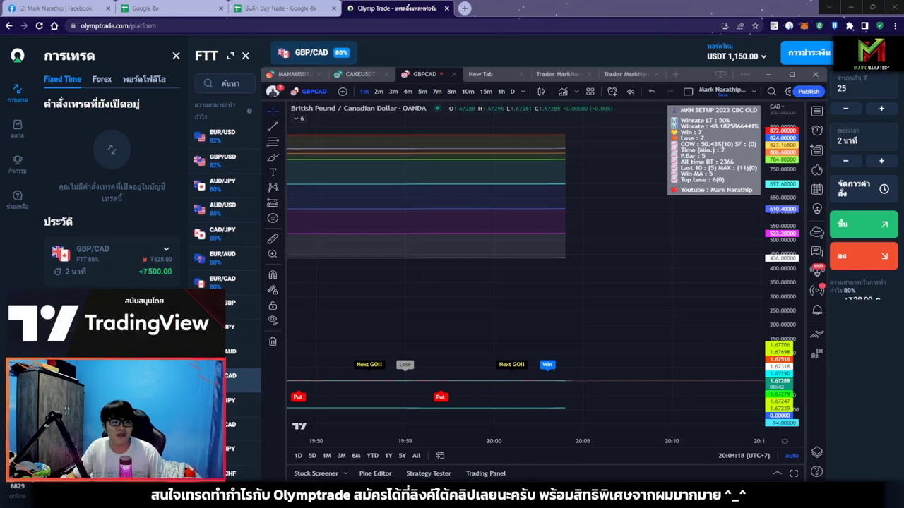
pyautogui.hotkey('alt', 'Tab')
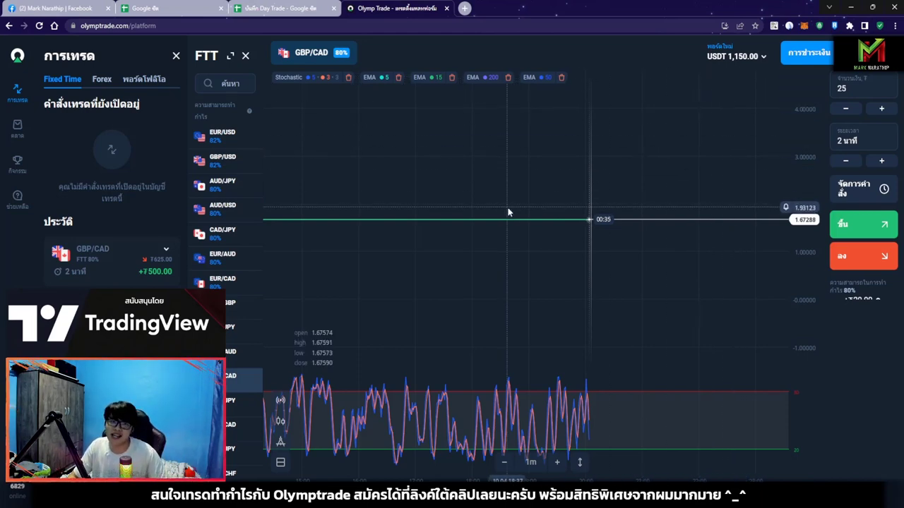
pyautogui.click(279, 8)
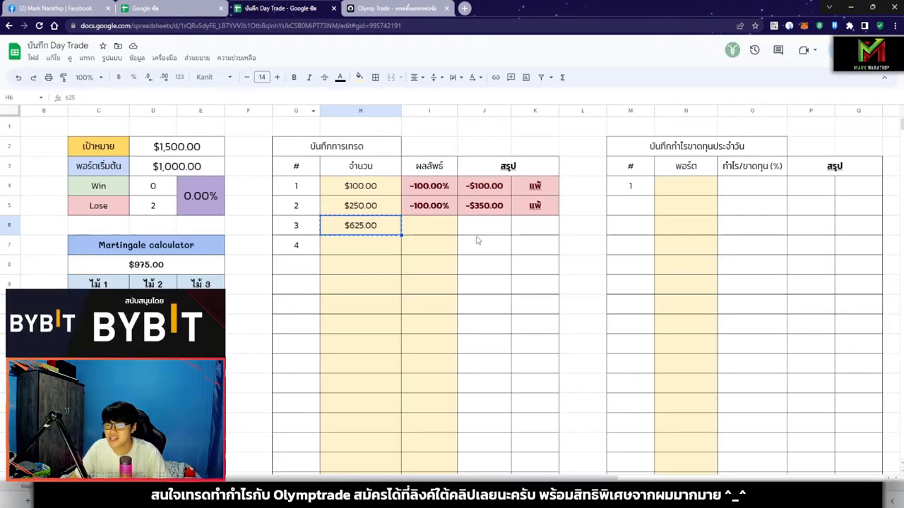
pyautogui.click(349, 208)
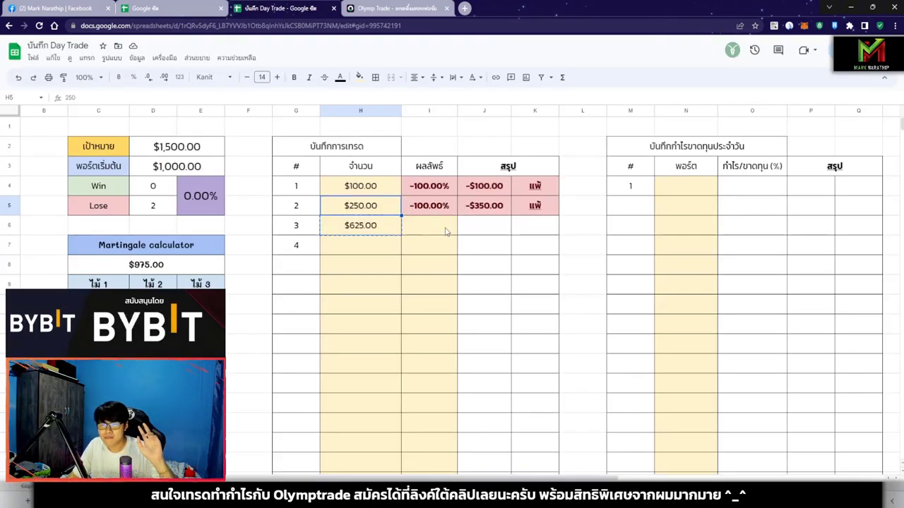
pyautogui.click(447, 230)
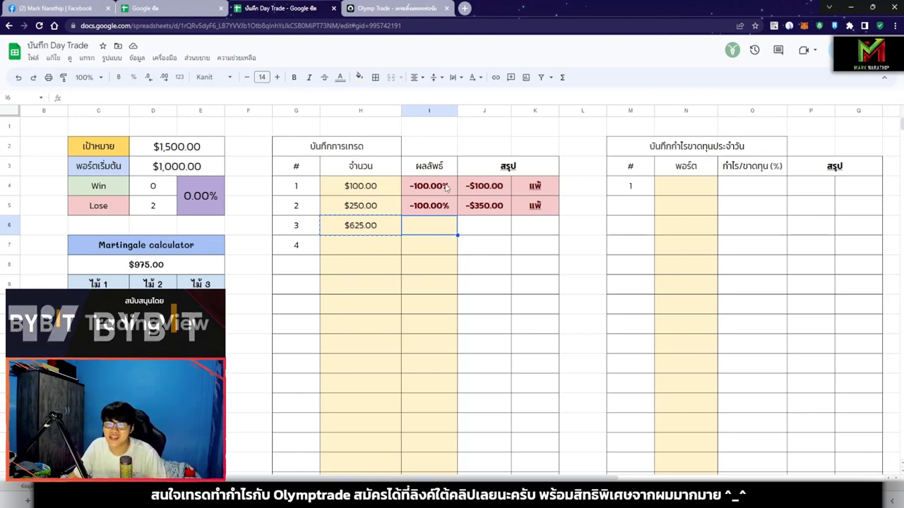
pyautogui.write('80%')
pyautogui.press('Return')
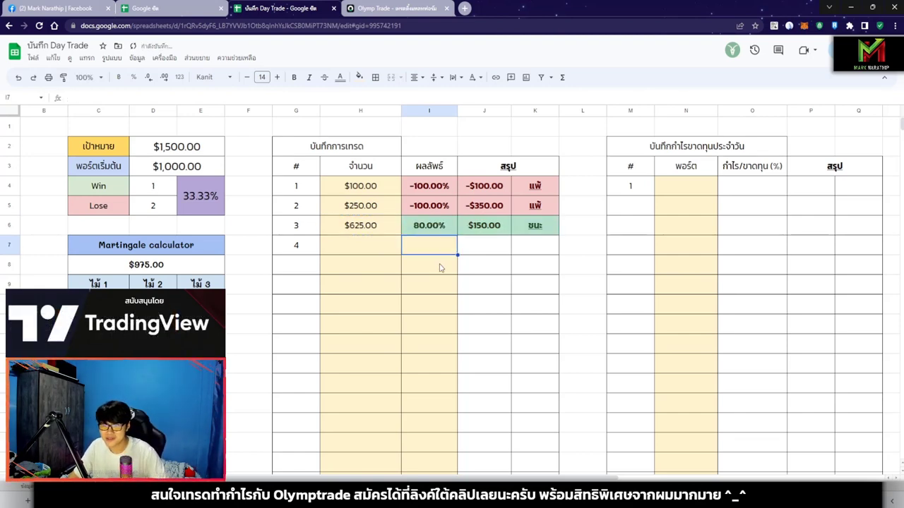
# Review the running totals after trades 2 and 3 and the amounts of the first two trades
pyautogui.click(439, 268)
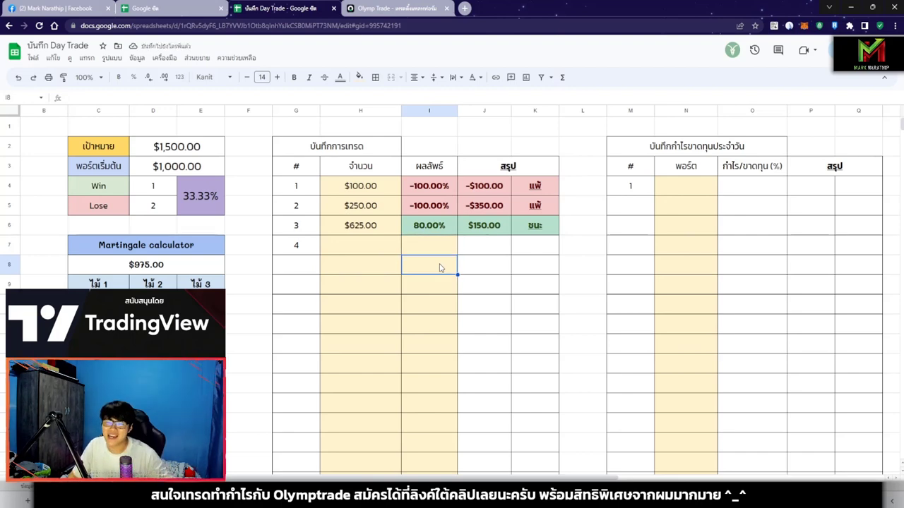
pyautogui.click(485, 210)
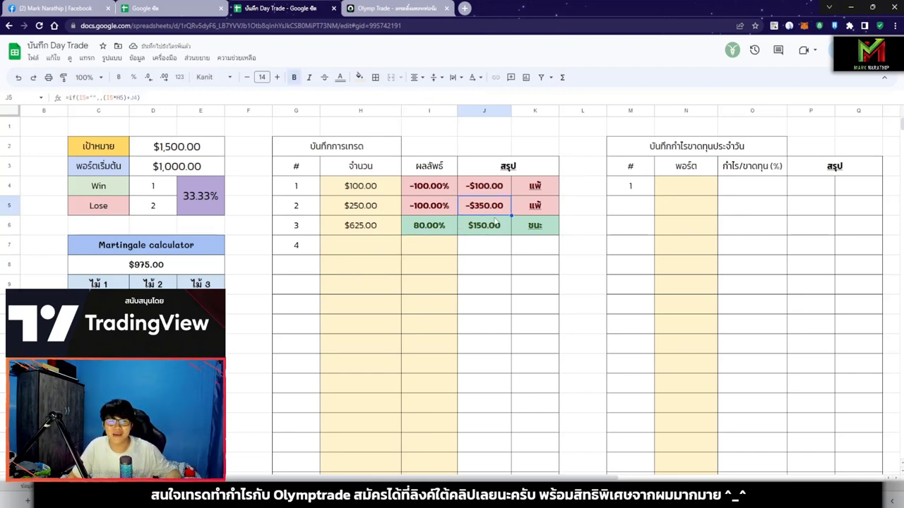
pyautogui.click(494, 226)
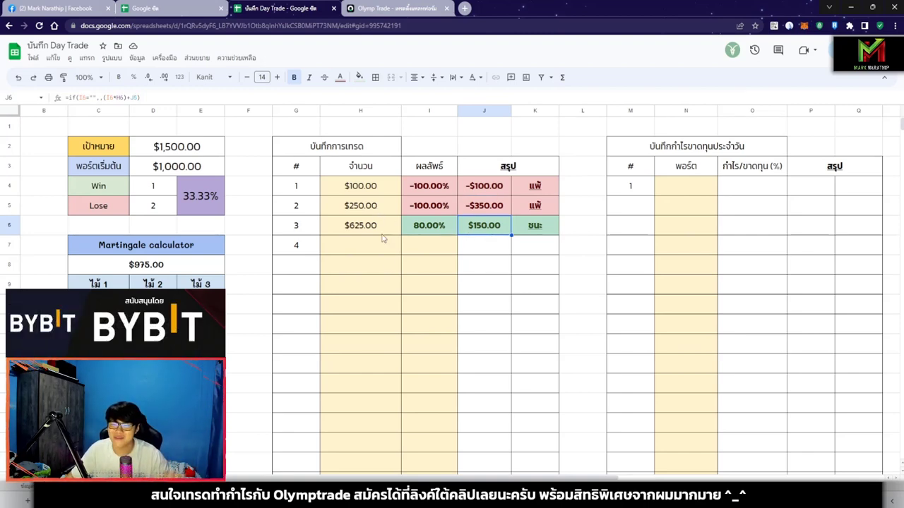
pyautogui.click(387, 265)
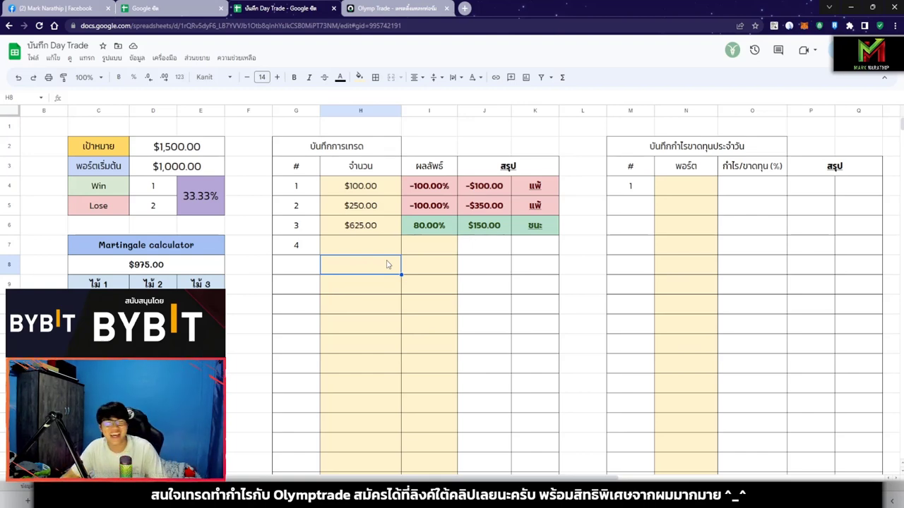
pyautogui.click(464, 286)
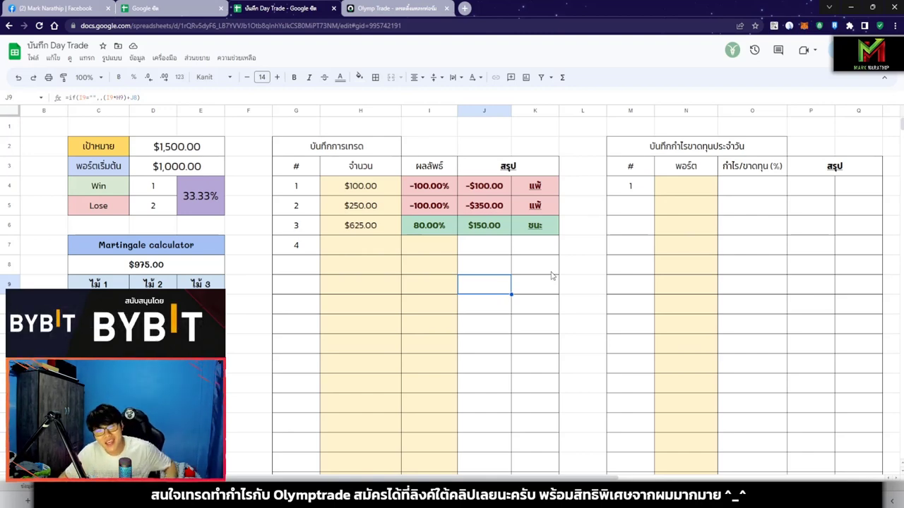
pyautogui.moveTo(392, 212); pyautogui.dragTo(393, 194)
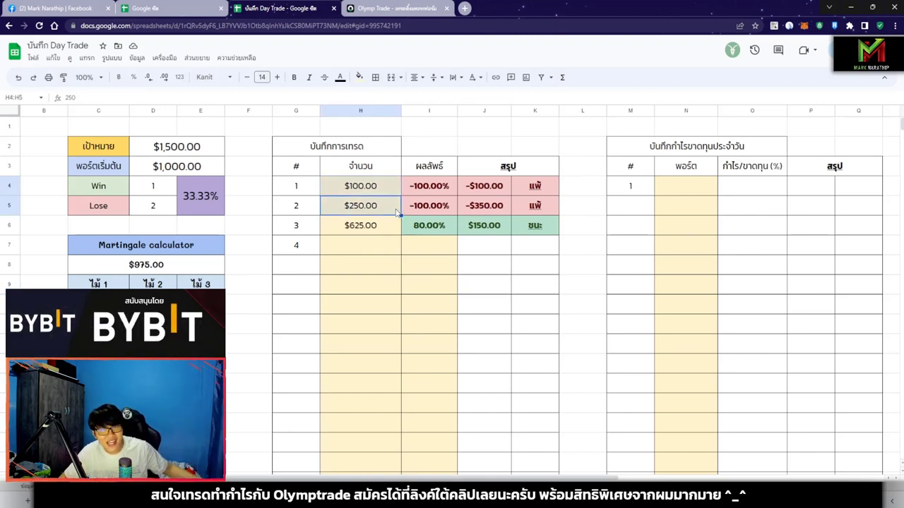
pyautogui.click(486, 228)
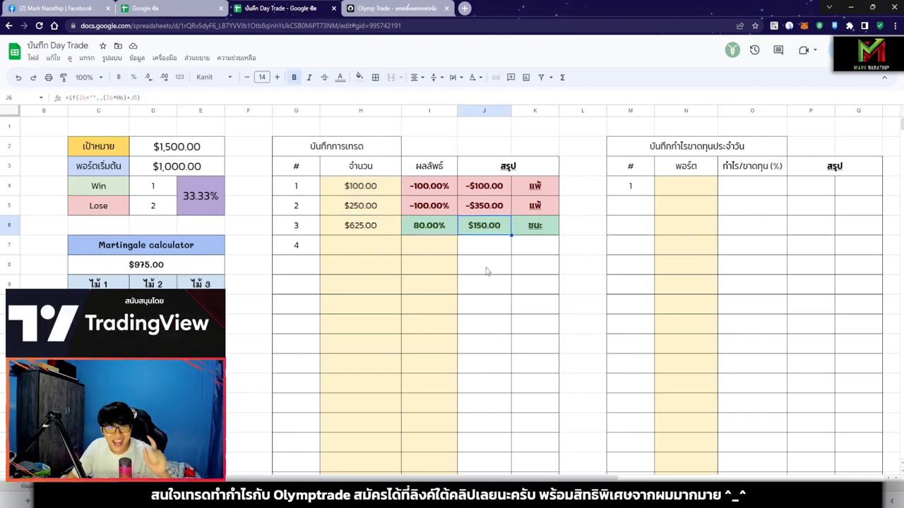
# Check the portfolio balance on Olymp Trade and enter 1150 as the first portfolio value in the spreadsheet's daily profit/loss log
pyautogui.click(394, 13)
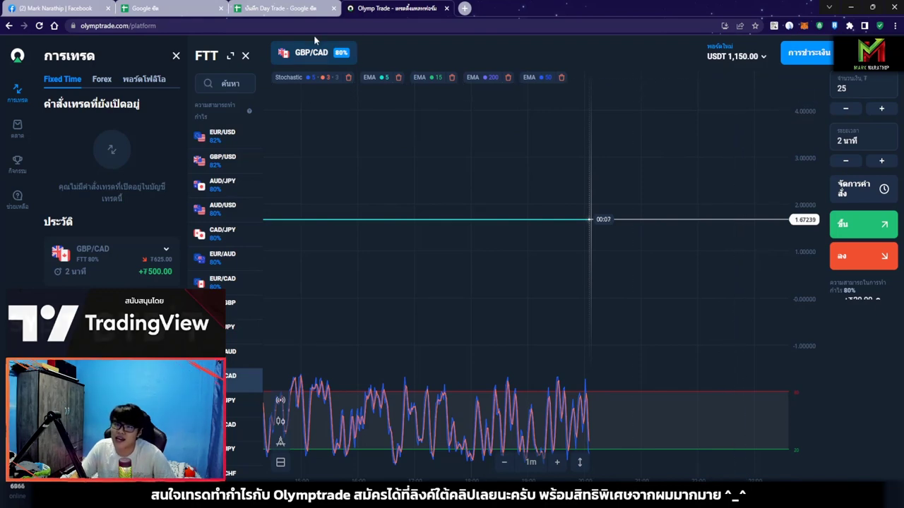
pyautogui.click(283, 9)
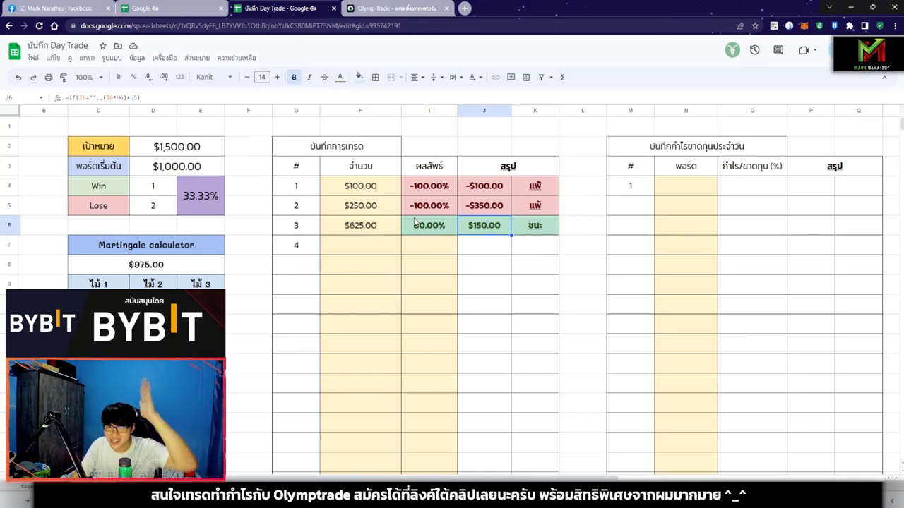
pyautogui.click(696, 184)
pyautogui.write('1150')
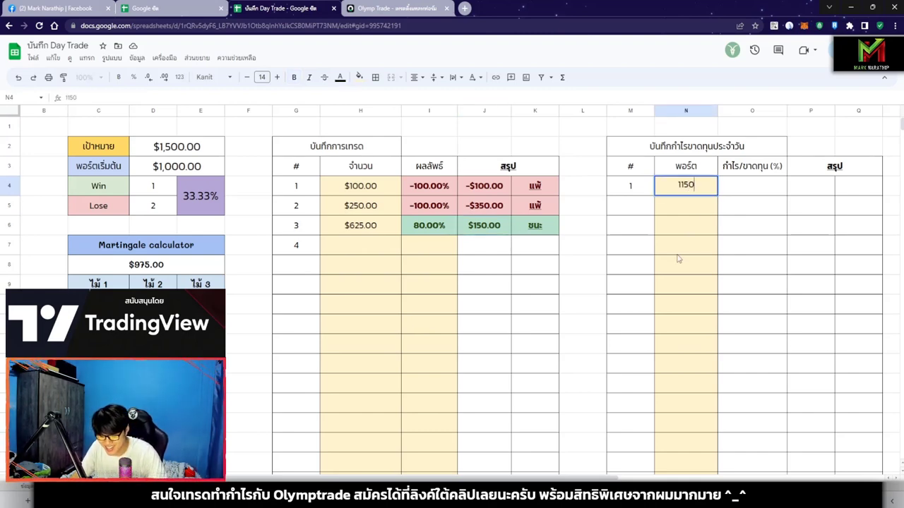
pyautogui.press('Return')
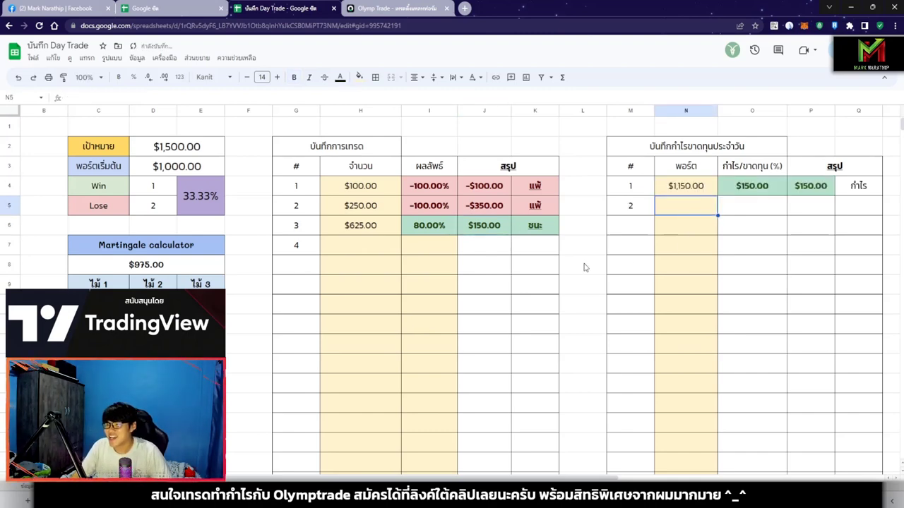
# Review the trade log's summary for trade 3 and the win rate calculated from wins and losses
pyautogui.click(471, 266)
pyautogui.hscroll(6, 389, 312)
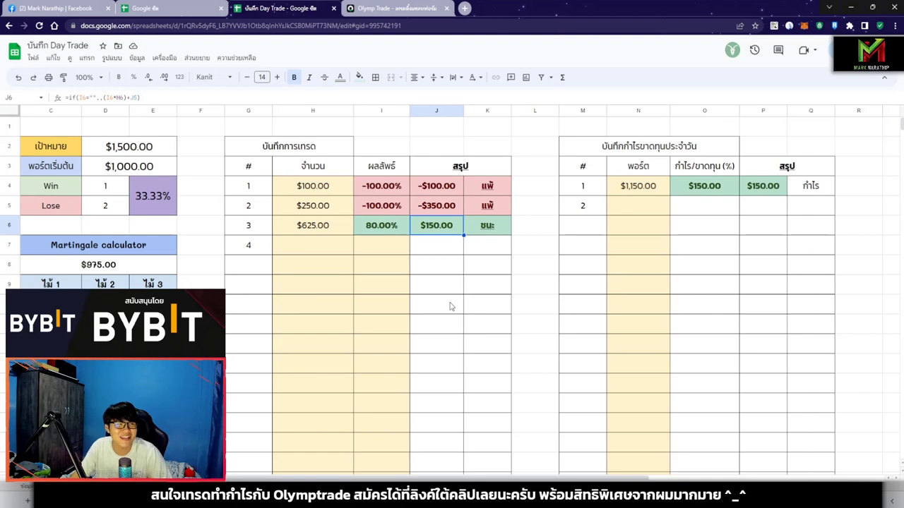
pyautogui.hscroll(-2, 450, 304)
pyautogui.click(450, 297)
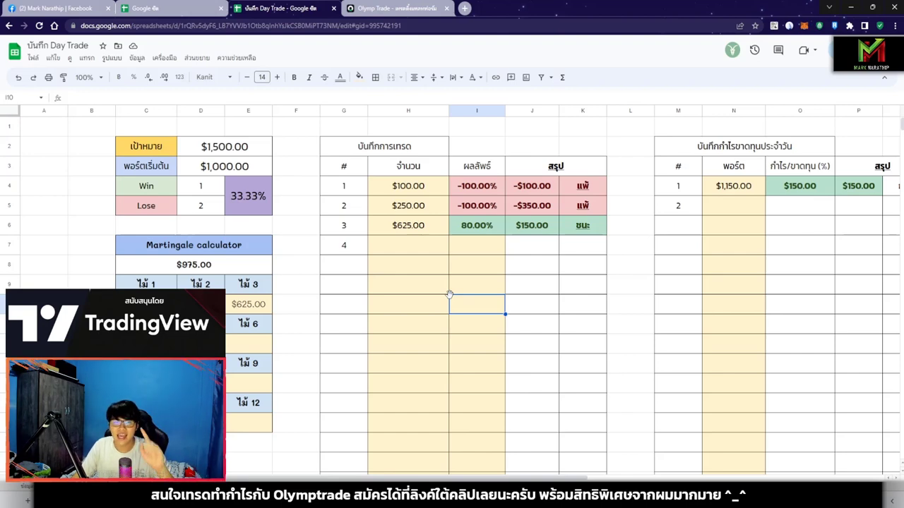
pyautogui.click(257, 210)
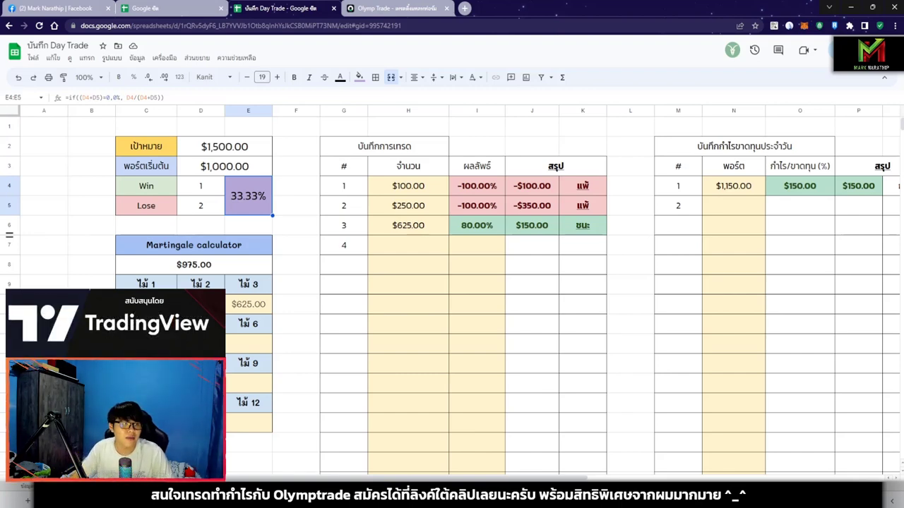
# Check the live stream's analytics and chat in YouTube Studio, and return to the trade log spreadsheet
pyautogui.click(483, 10)
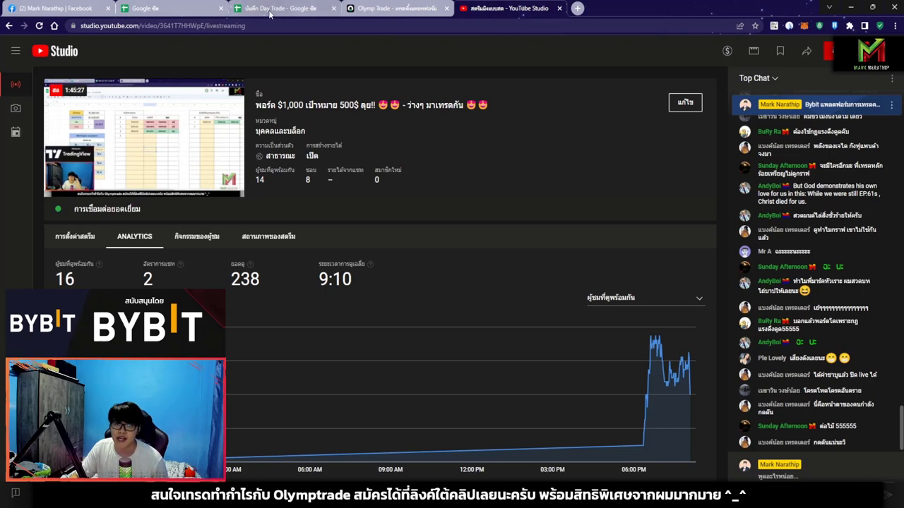
pyautogui.click(269, 11)
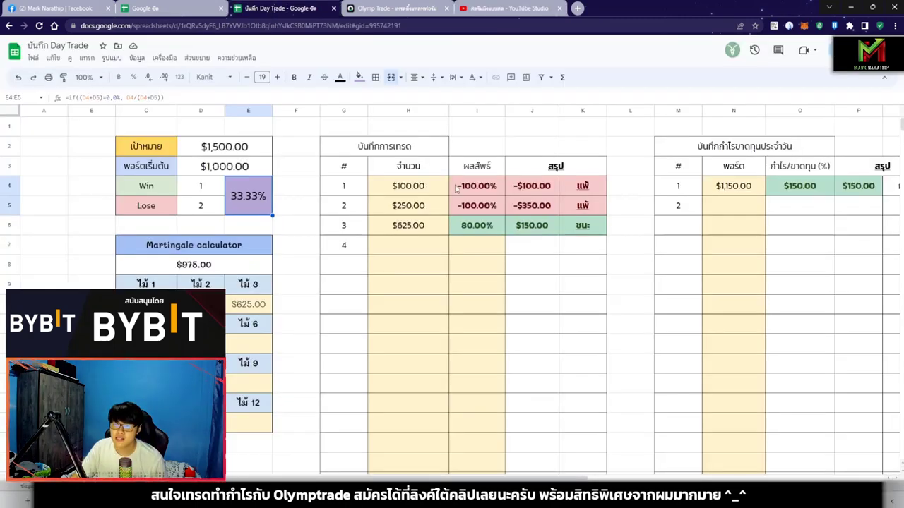
pyautogui.click(485, 265)
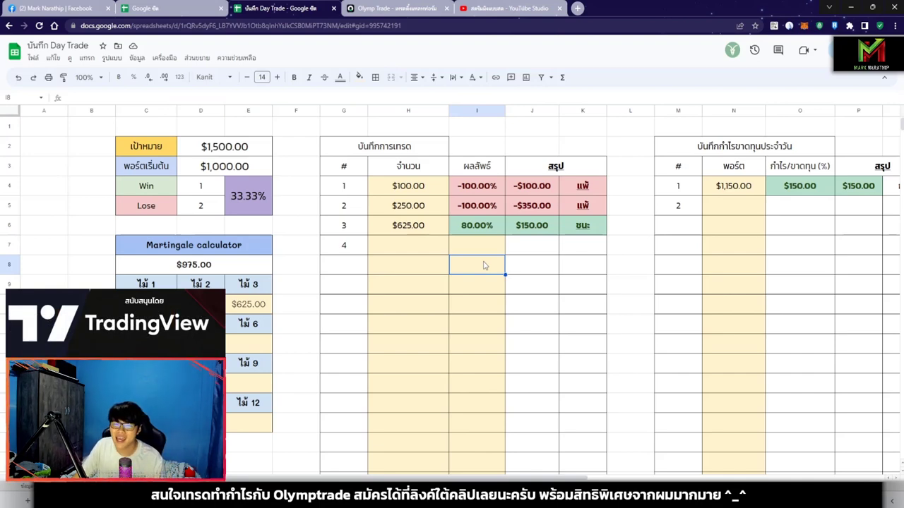
# Look up the value of 150 USD in Thai baht in the MSN currency converter, and return to the trade log
pyautogui.click(535, 237)
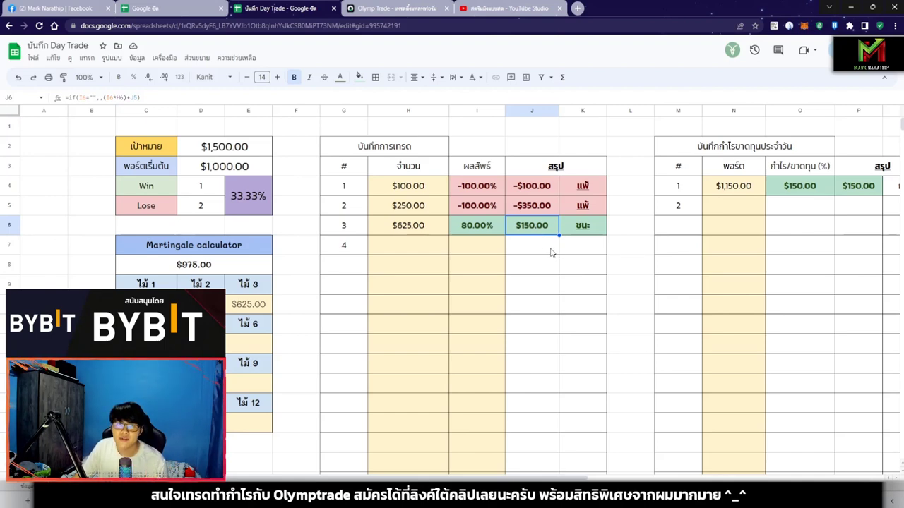
pyautogui.hotkey('ctrl', 't')
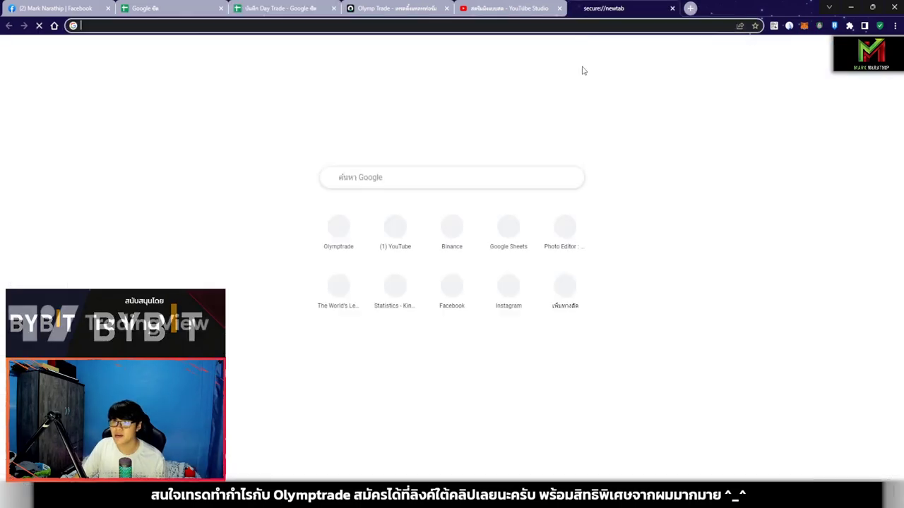
pyautogui.click(509, 7)
pyautogui.hotkey('ctrl', 'Tab')
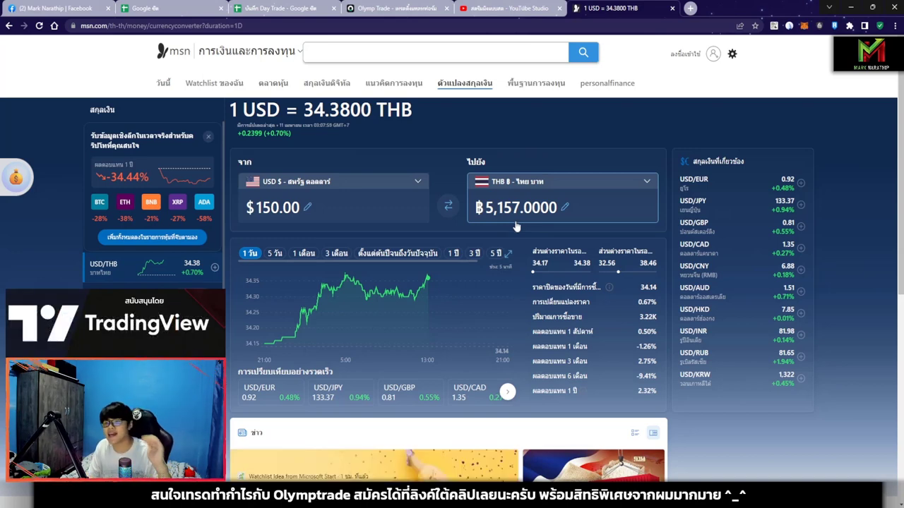
pyautogui.click(286, 9)
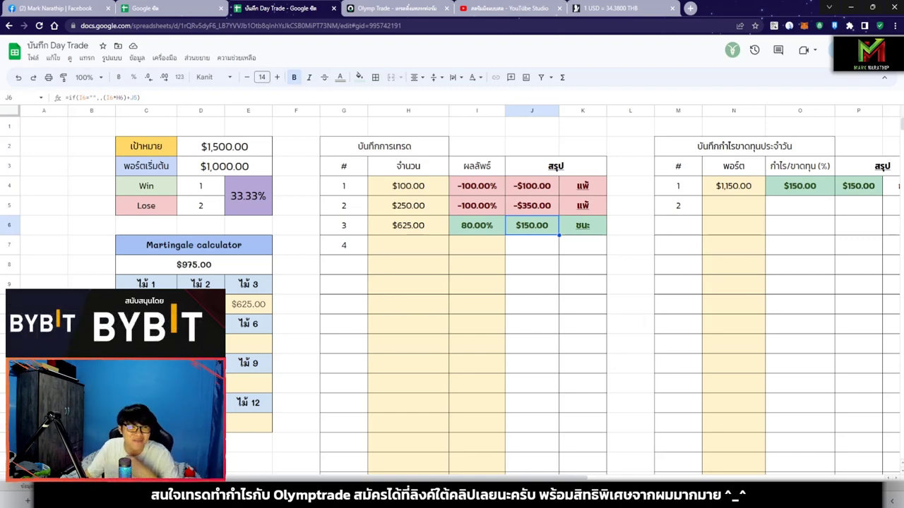
# Switch to the TradingView GBPCAD chart and examine its most recent Put, Next GO!! and Win signals
pyautogui.hotkey('alt', 'Tab')
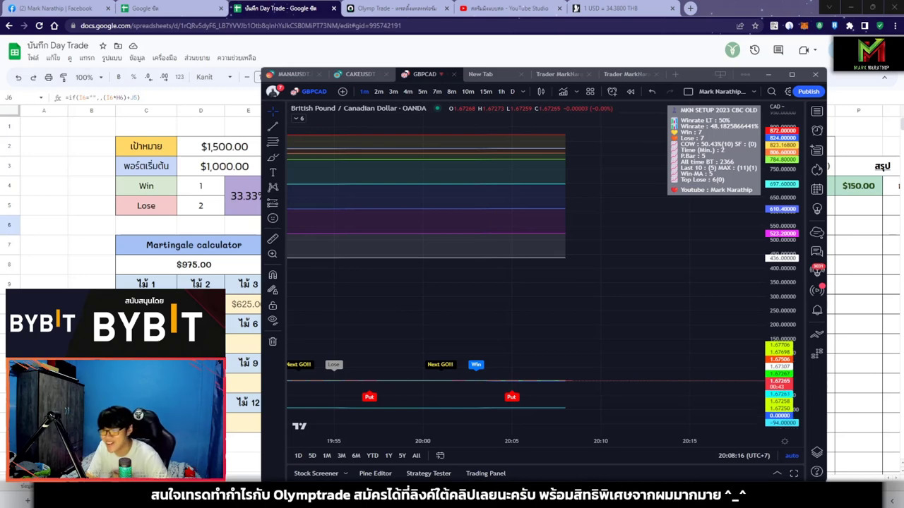
pyautogui.scroll(2, 666, 256)
pyautogui.scroll(-2, 552, 312)
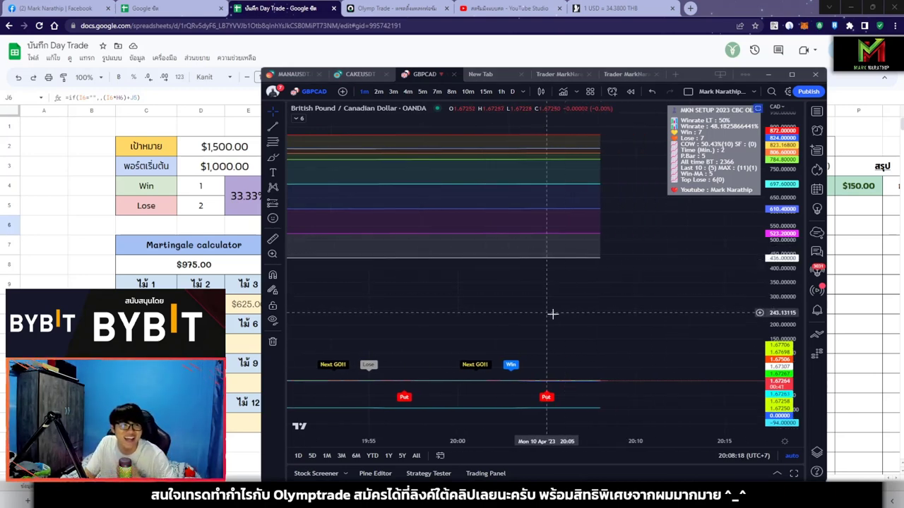
pyautogui.hscroll(2, 591, 281)
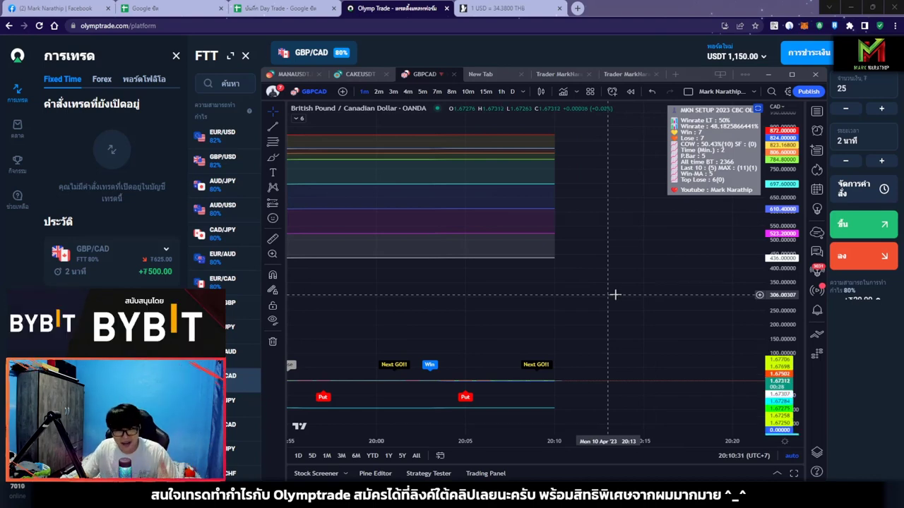
pyautogui.scroll(-2, 615, 294)
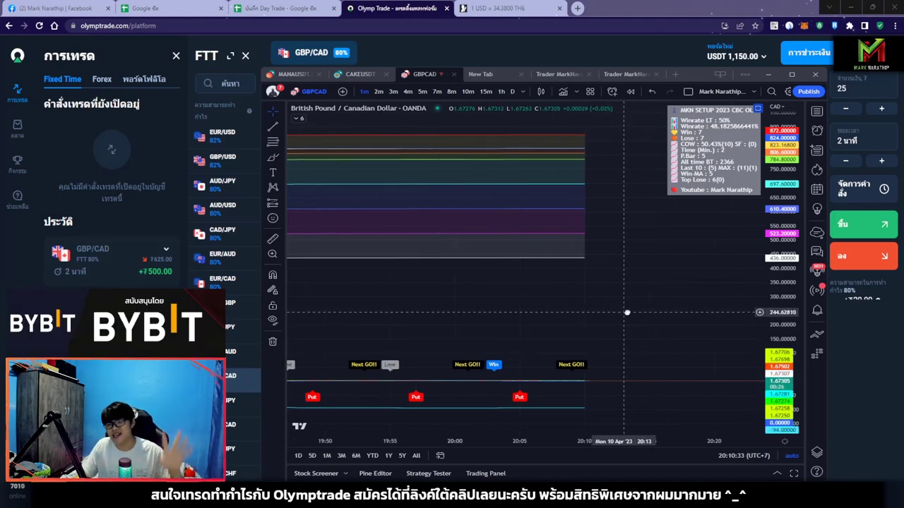